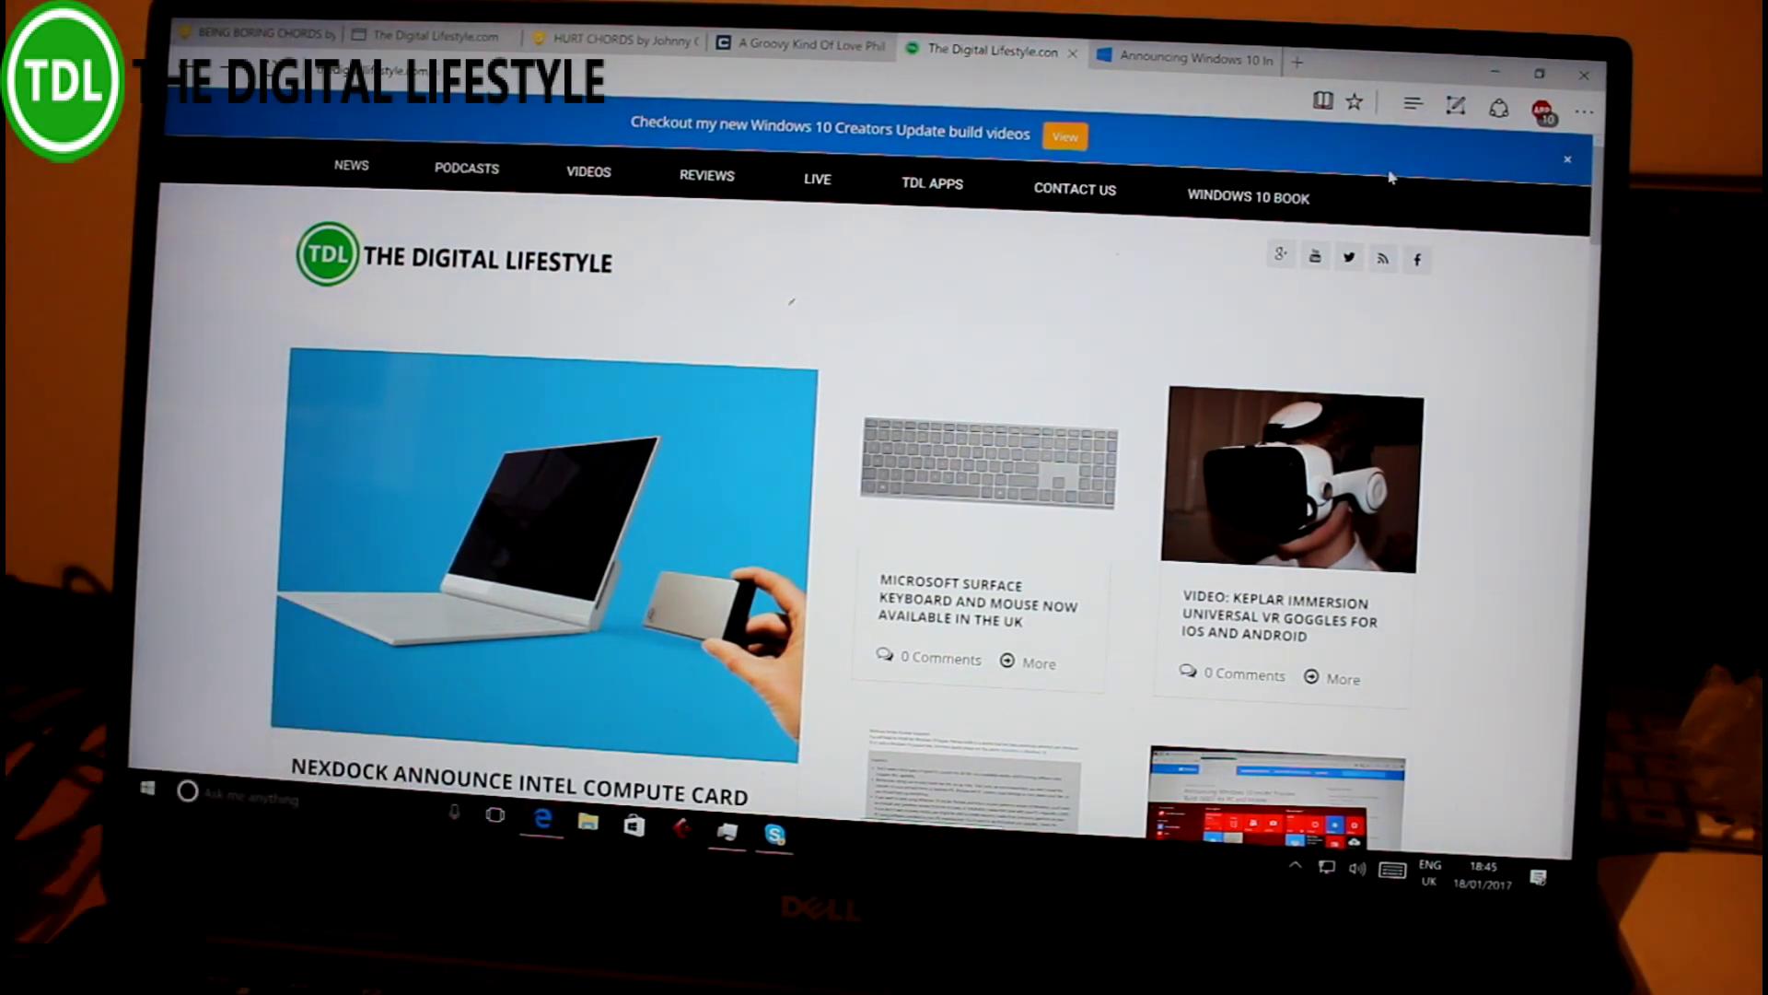
# Load alexa.amazon.com in a new Edge tab.
pyautogui.hotkey('ctrl', 't')
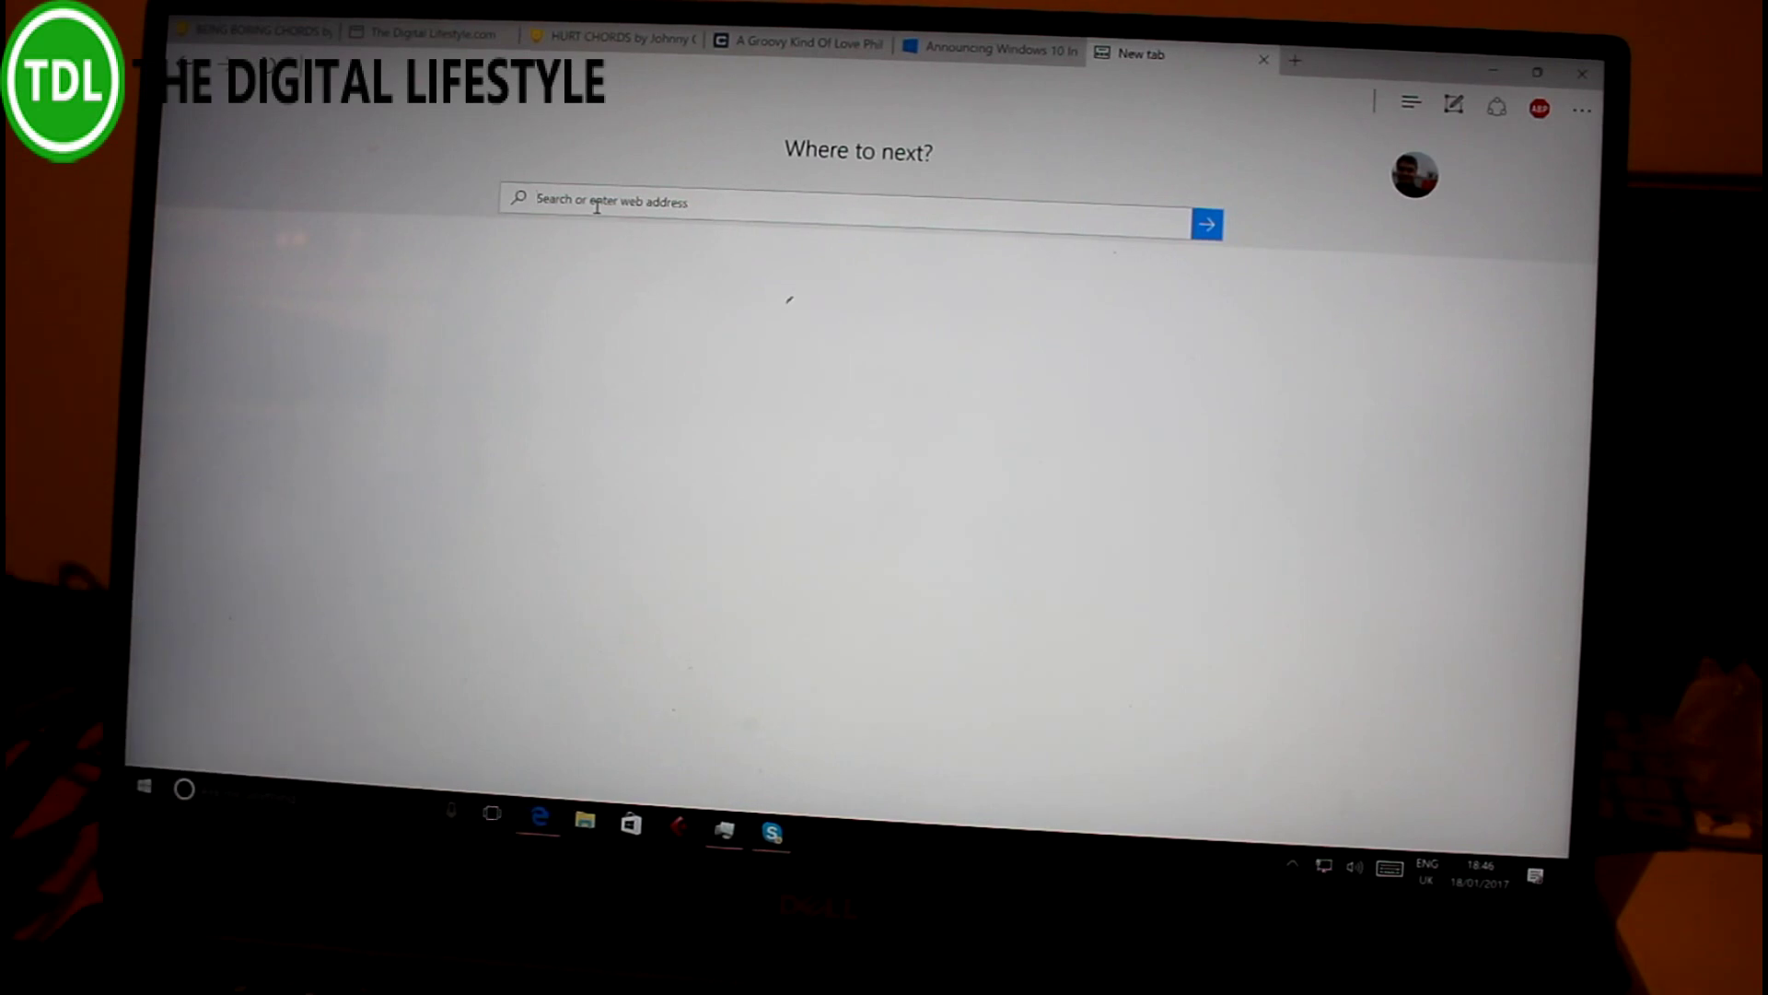
pyautogui.write('alexa.amazon.com')
pyautogui.press('Return')
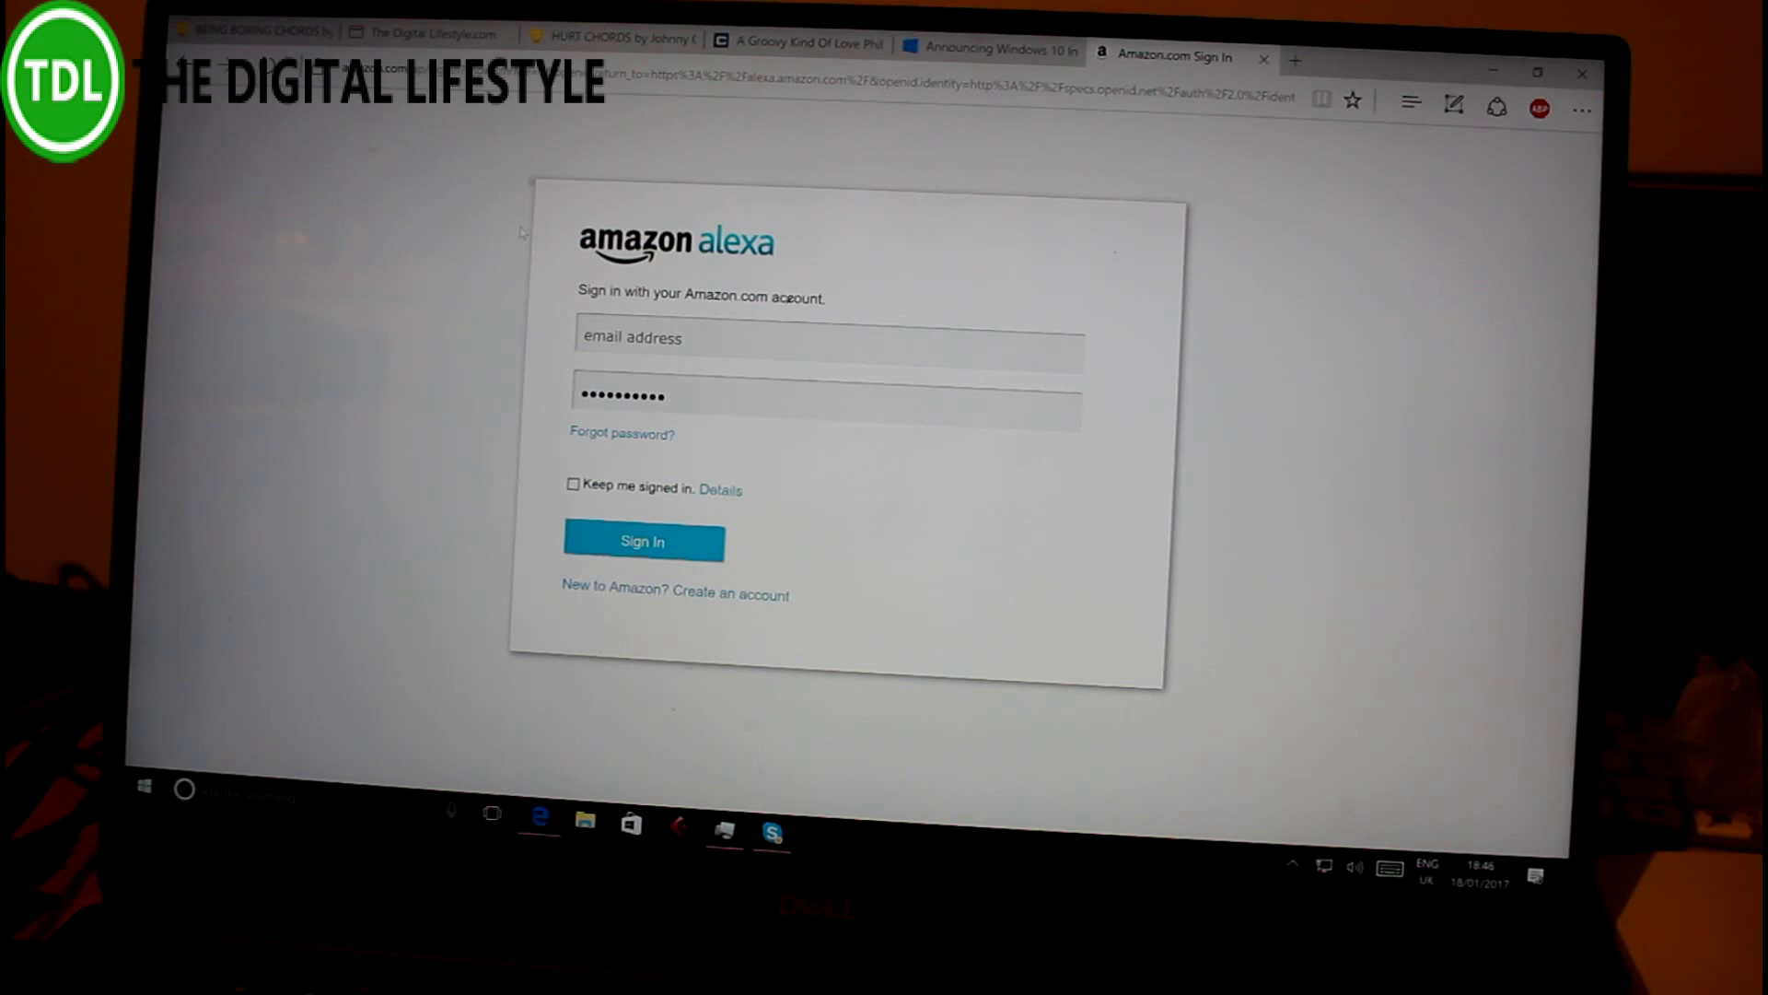
# Sign in to the Alexa account, then open the Settings page.
pyautogui.click(643, 540)
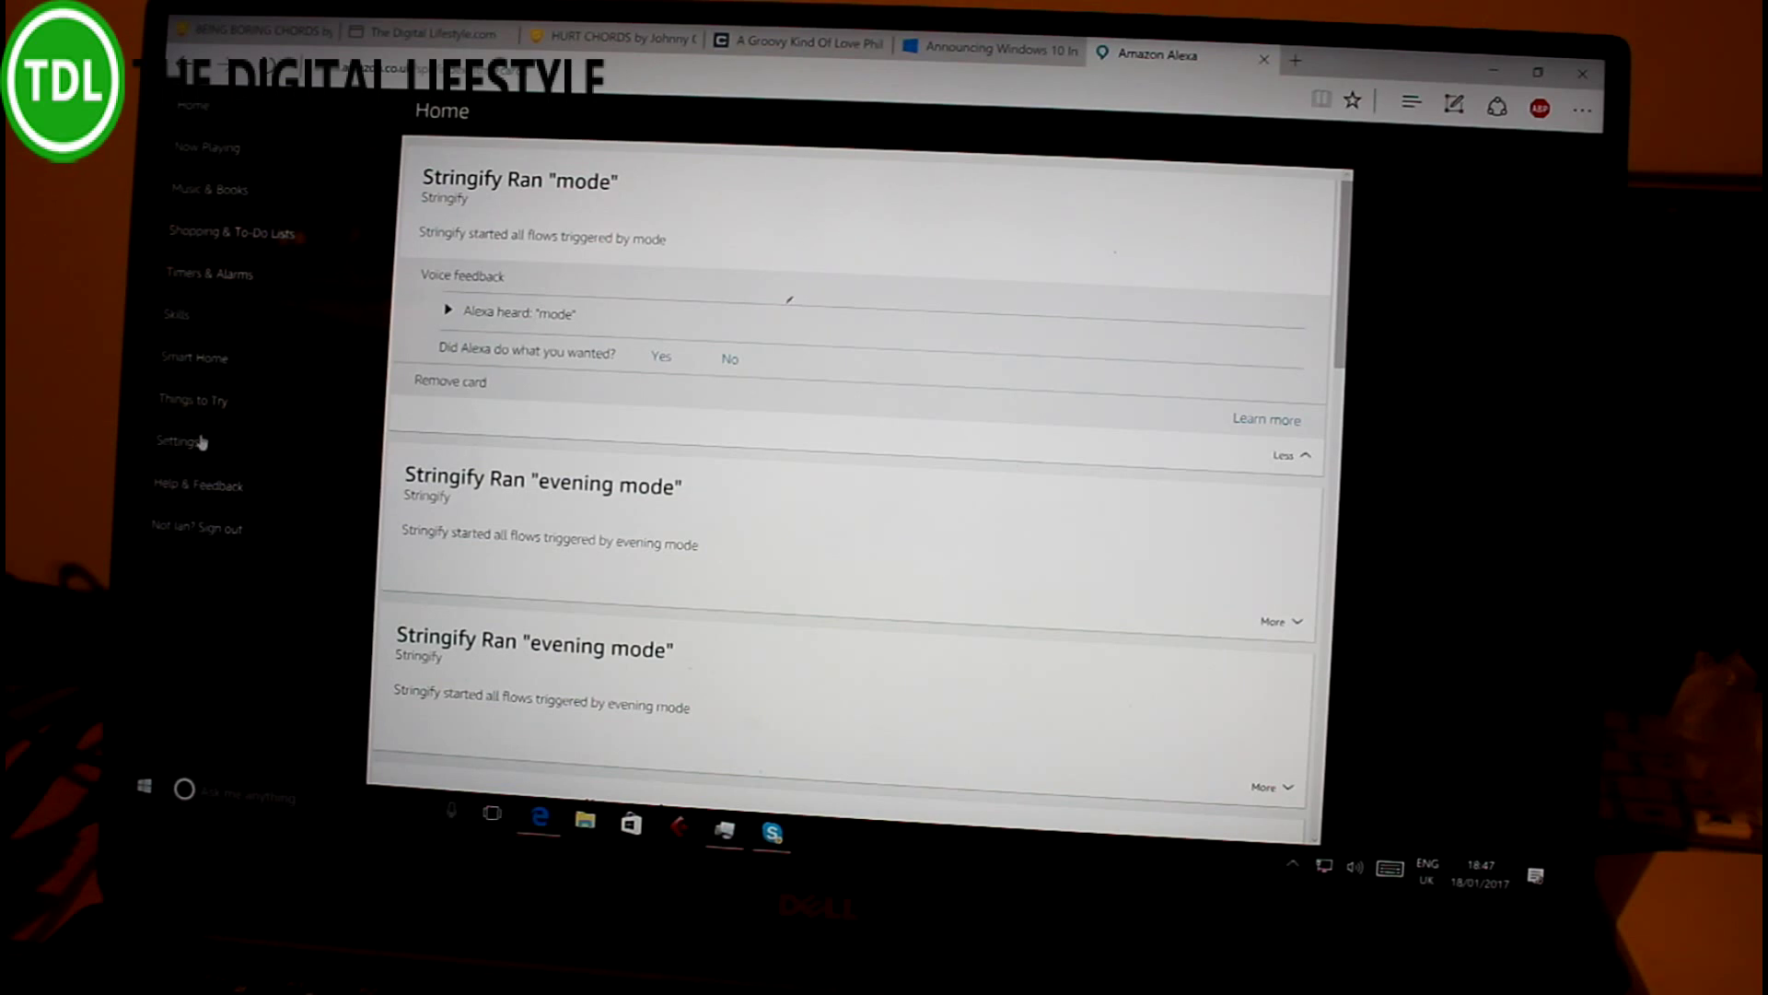
pyautogui.click(199, 441)
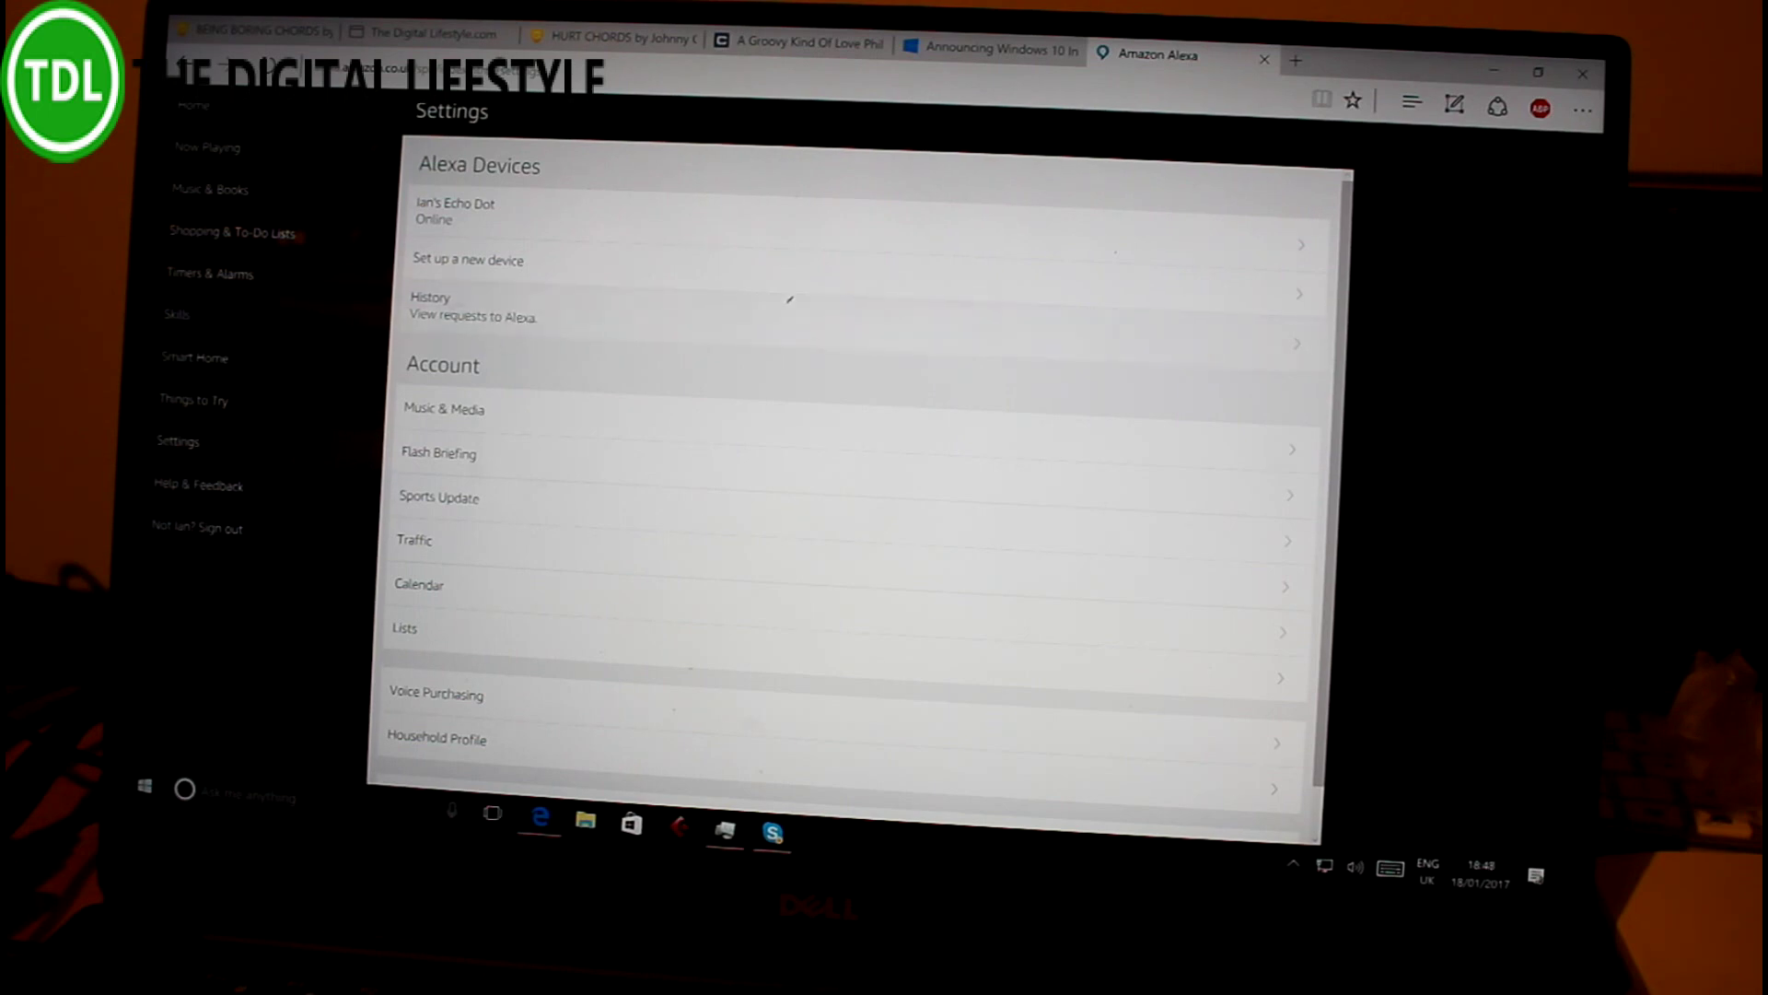
# Browse the All Skills catalogue, then go to the Smart Home page.
pyautogui.click(193, 335)
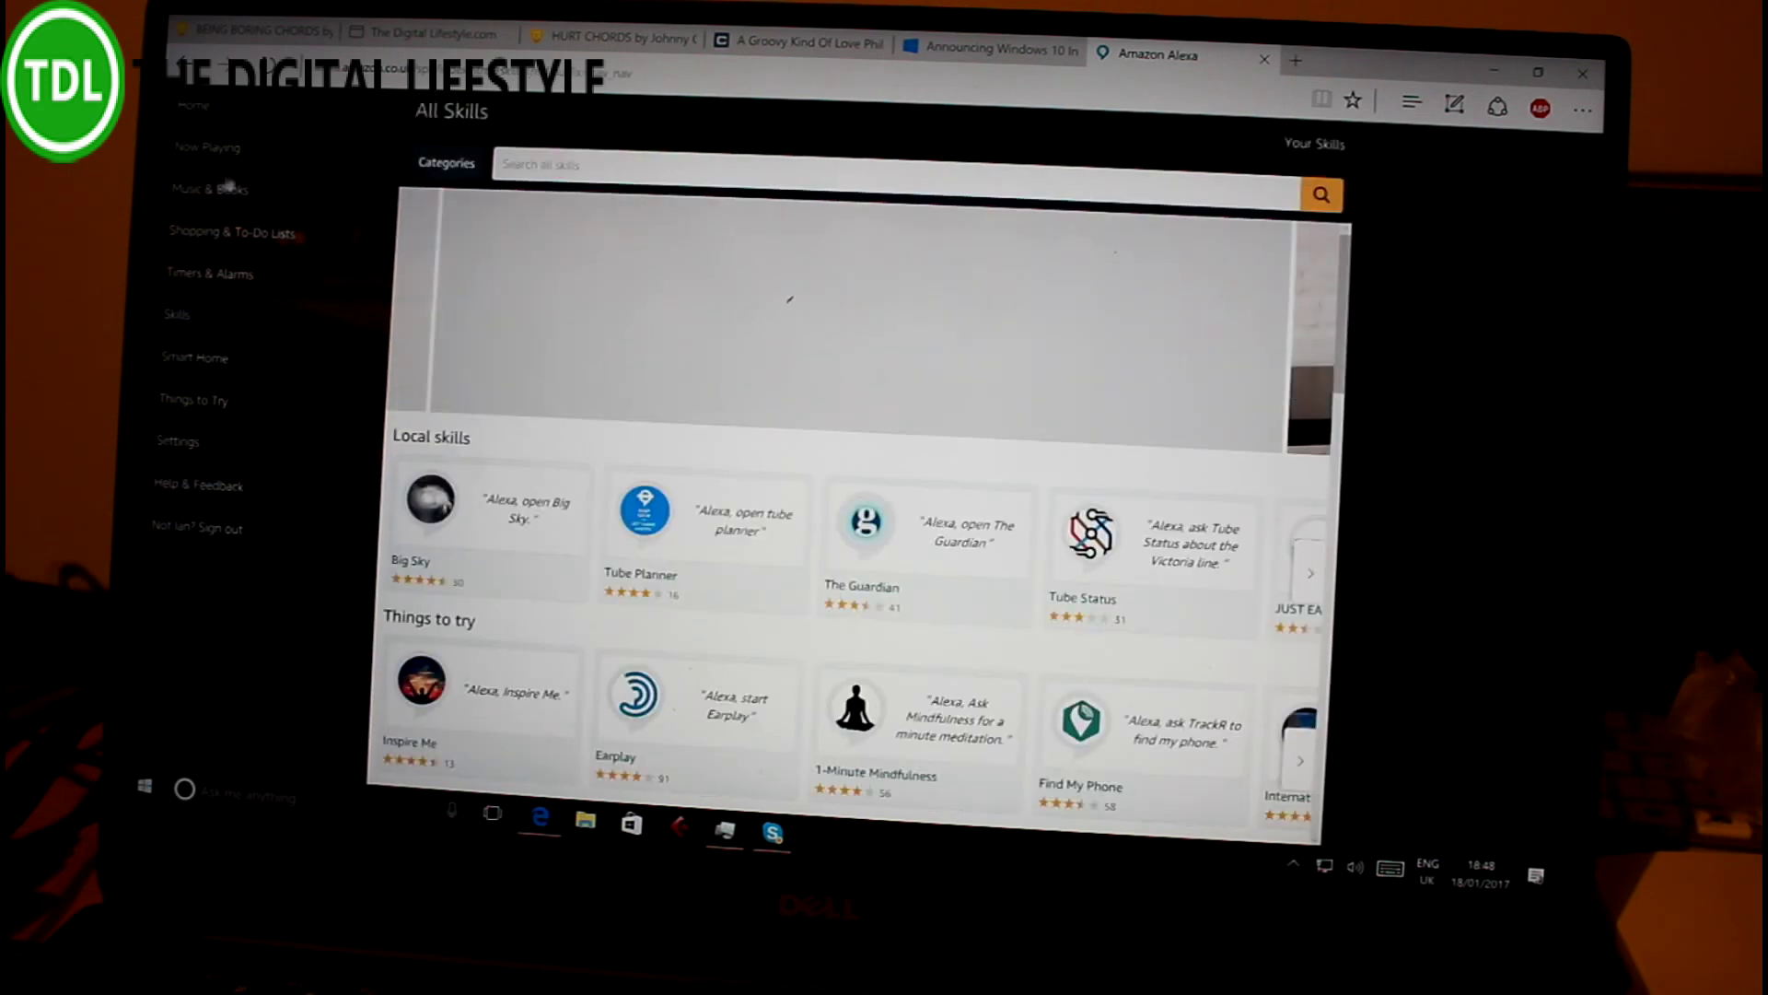
pyautogui.click(221, 359)
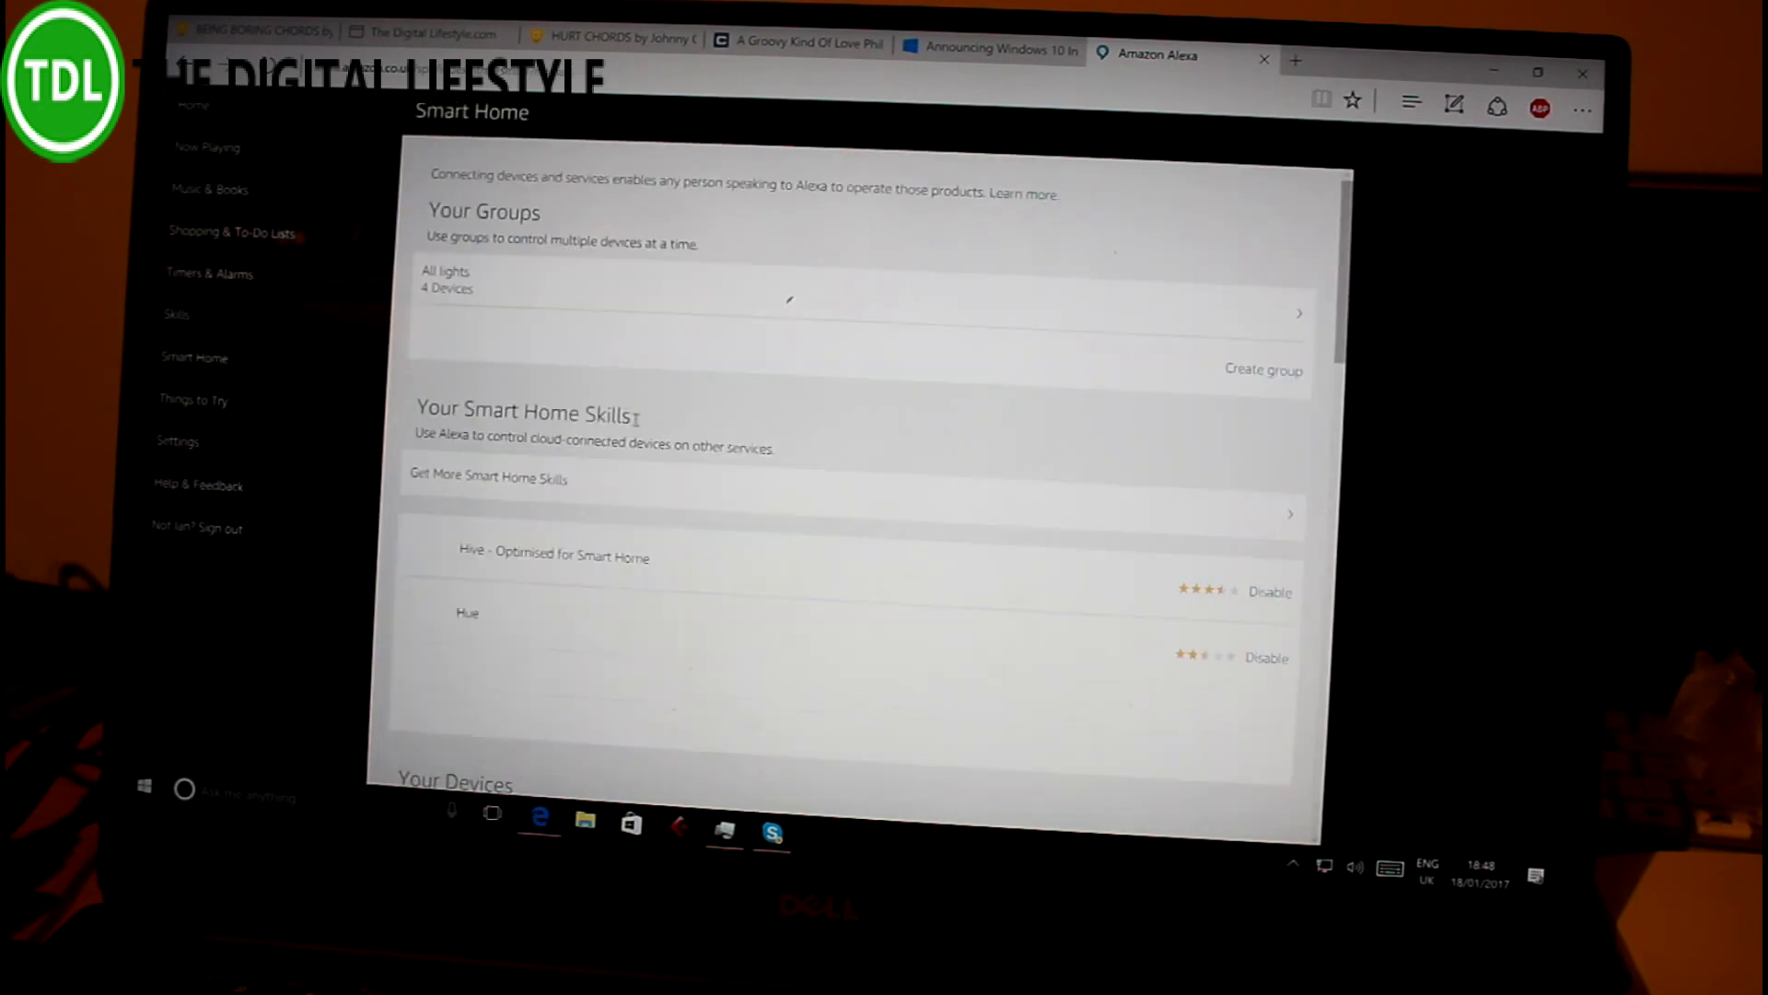
pyautogui.scroll(-2, 637, 430)
pyautogui.scroll(-1, 636, 429)
pyautogui.scroll(-1, 638, 429)
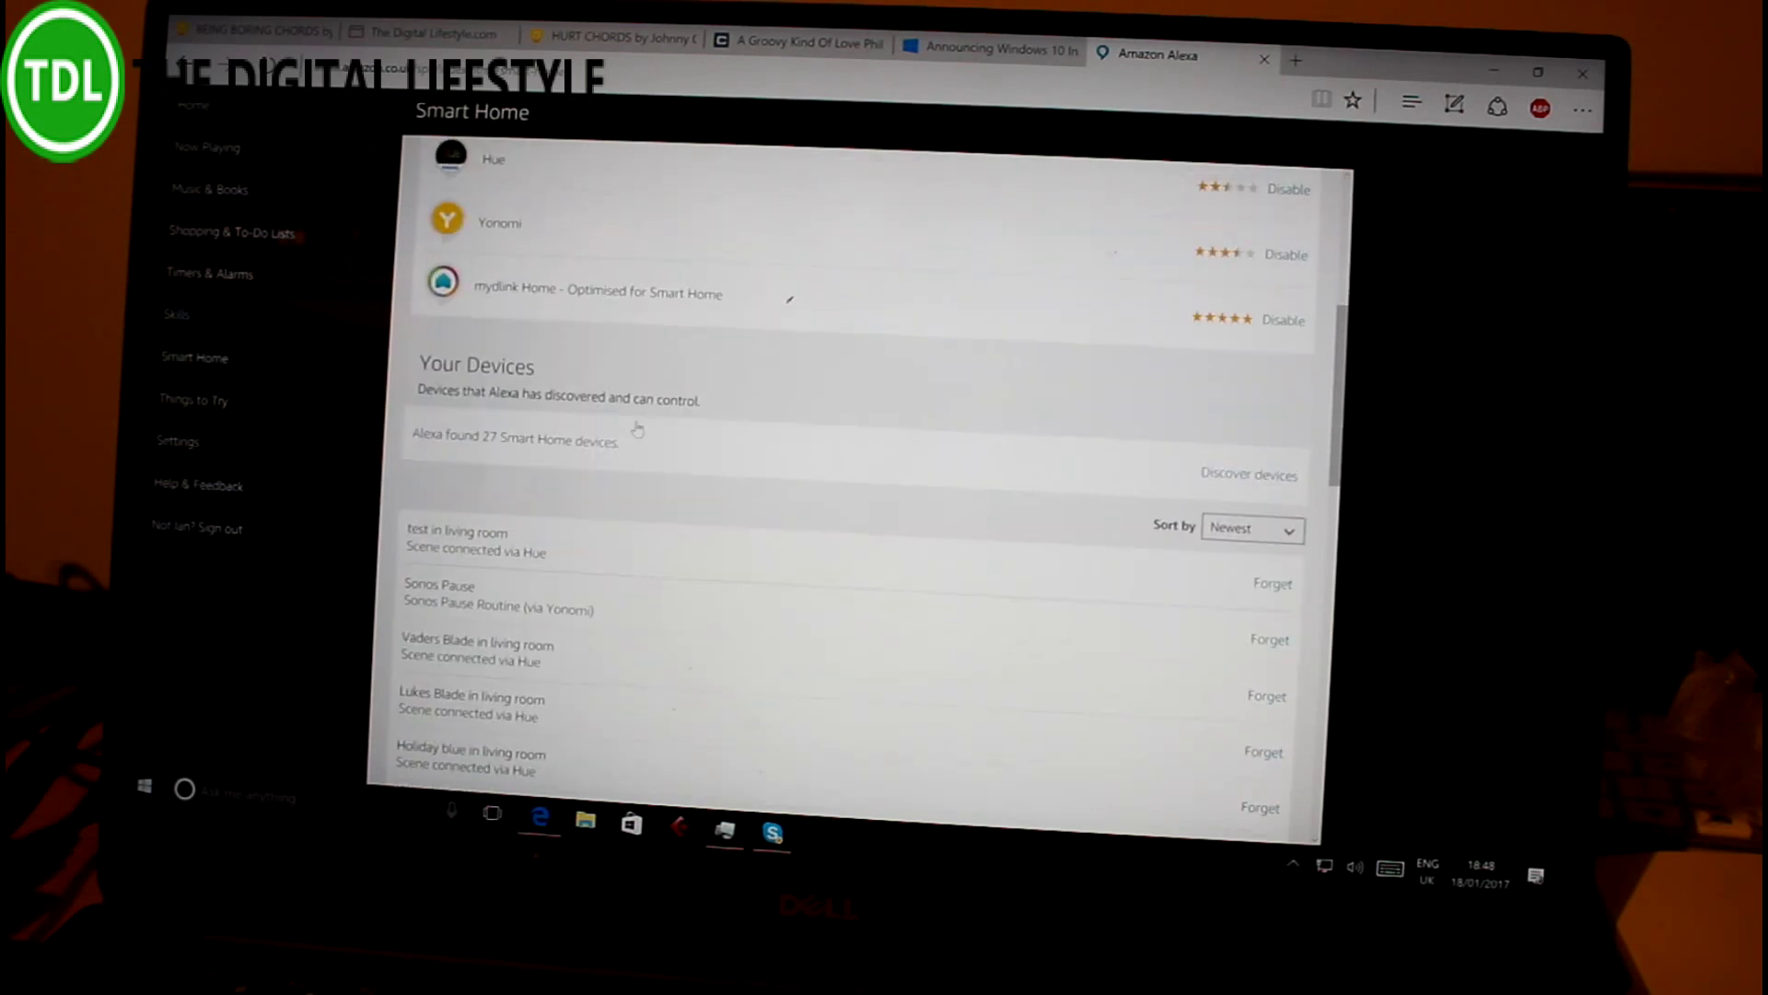
pyautogui.scroll(1, 637, 430)
pyautogui.scroll(2, 638, 430)
pyautogui.scroll(1, 637, 430)
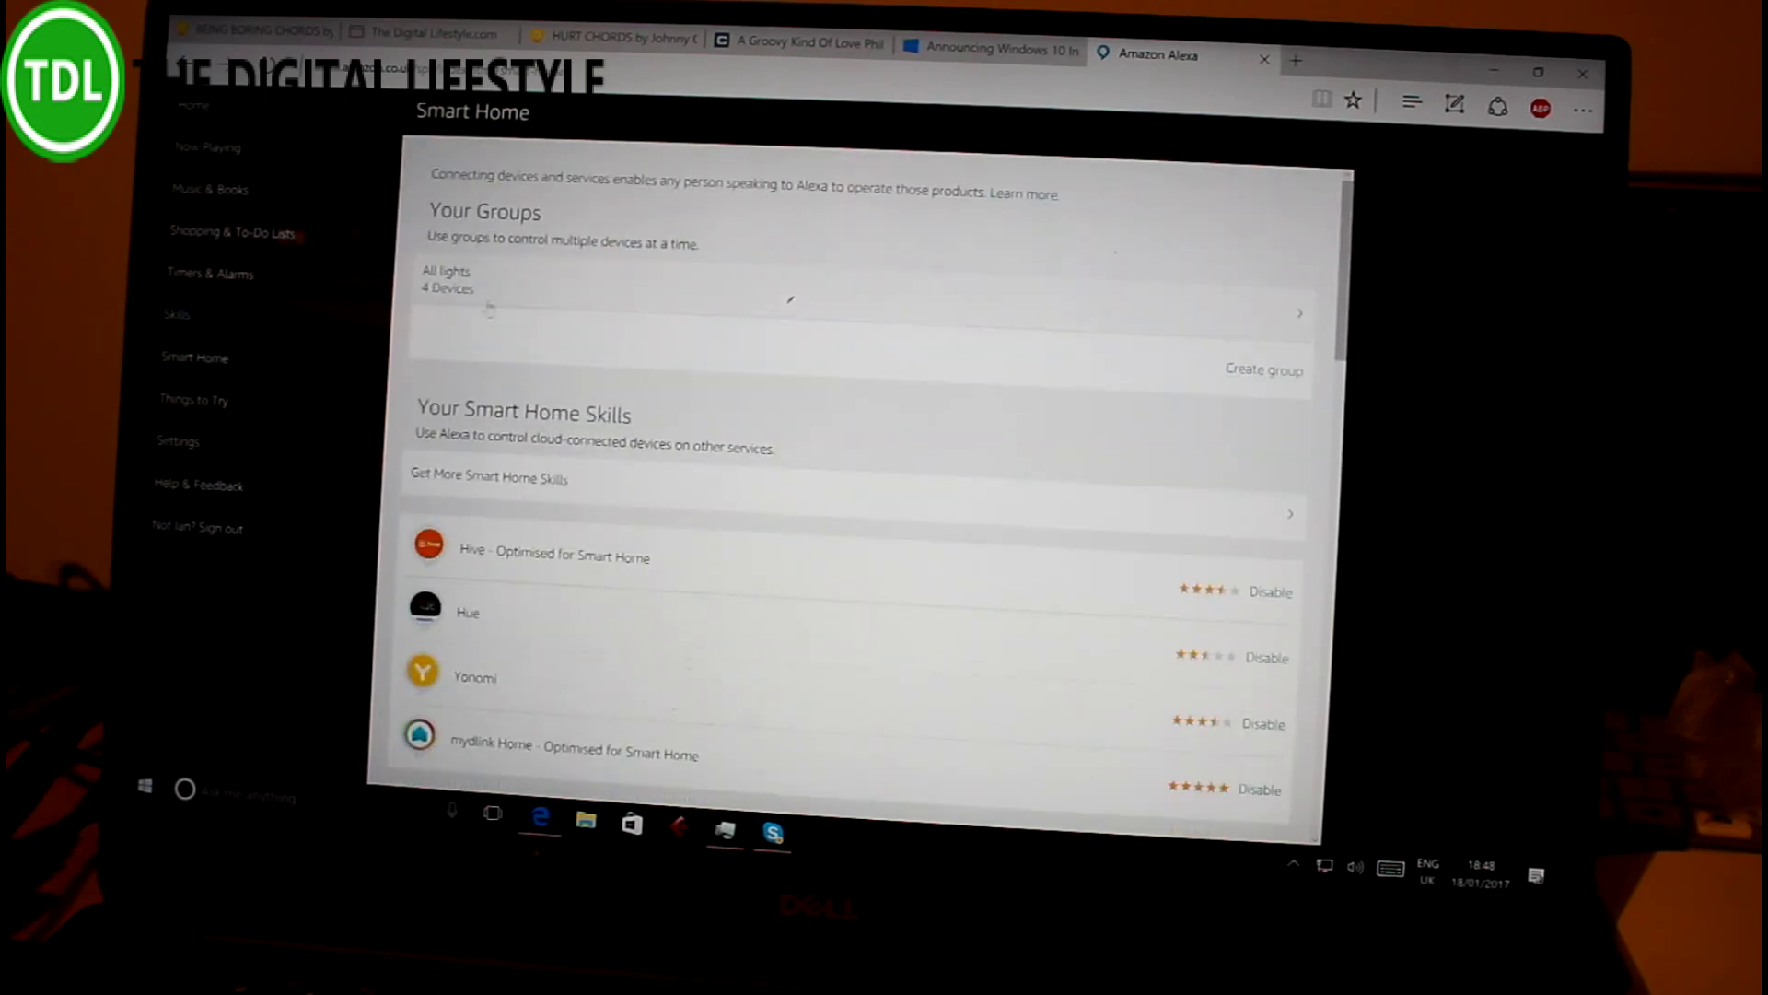